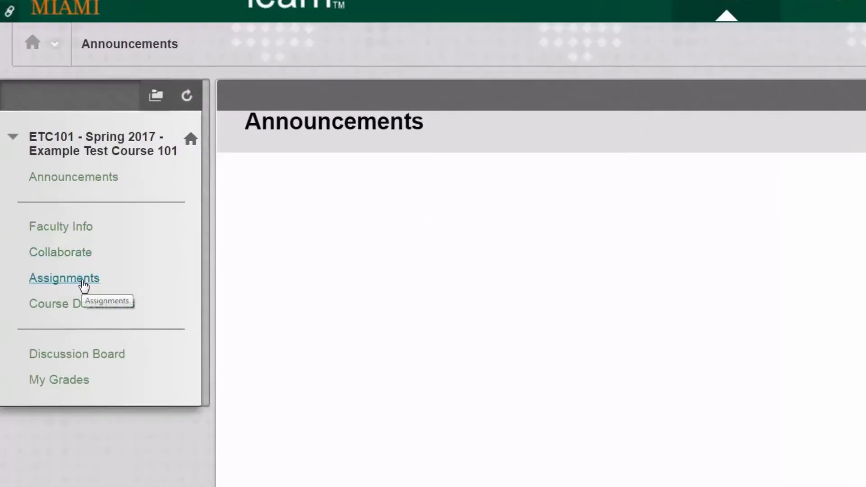
Open Assignment 1 from the Assignments list and reveal its Write Submission text editor
click(64, 278)
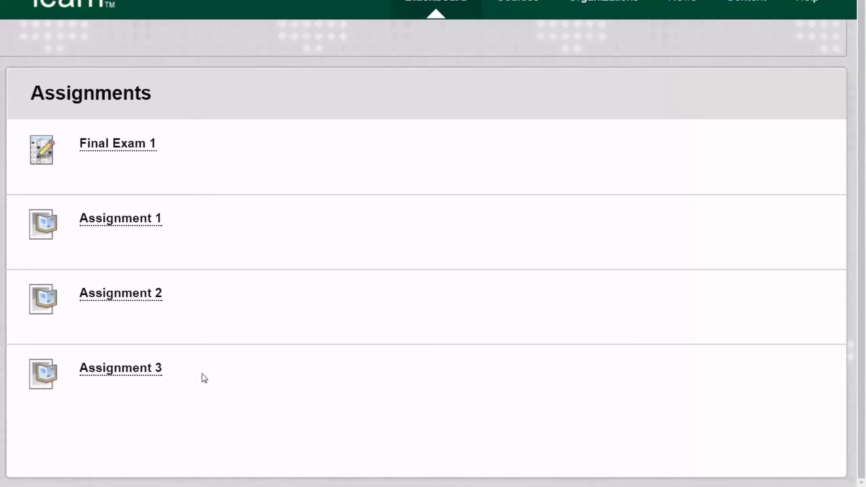
click(125, 220)
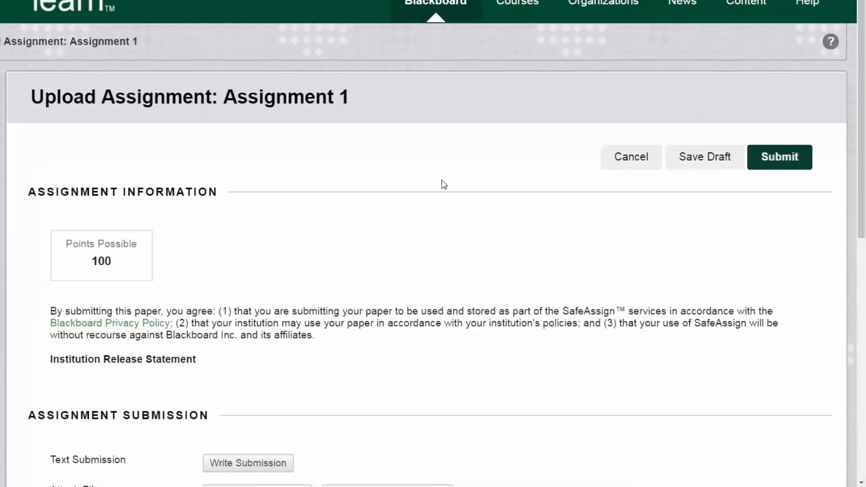
scroll(491, 184, down, 3)
scroll(491, 184, down, 3)
scroll(490, 185, down, 3)
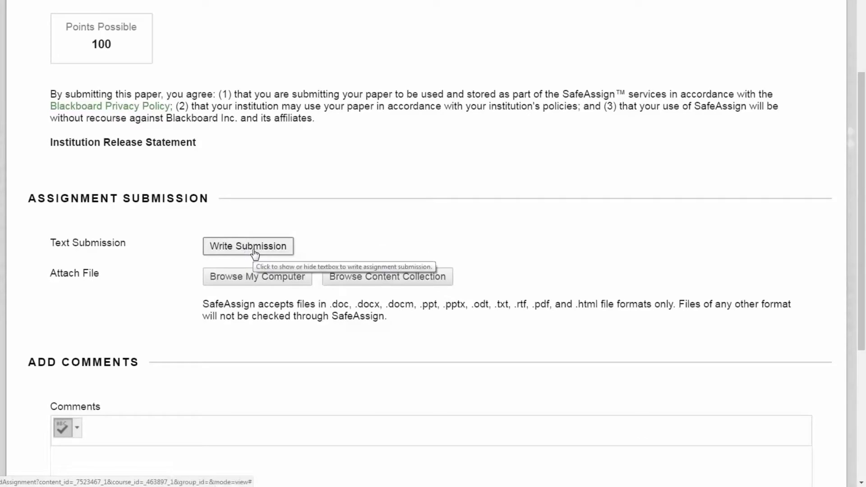
click(254, 254)
scroll(814, 147, down, 3)
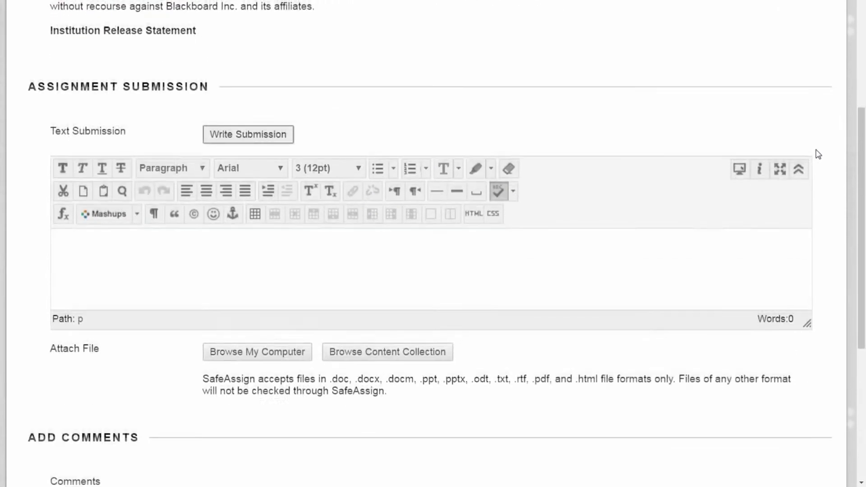
scroll(821, 153, down, 2)
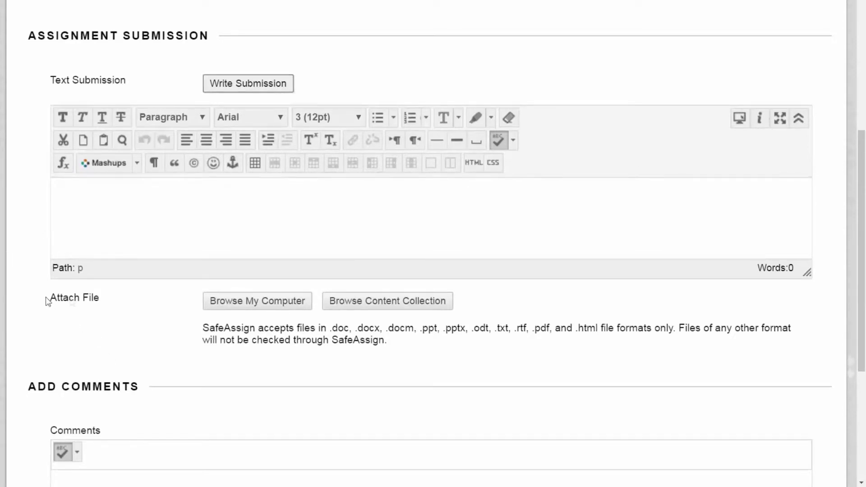
drag(46, 298, 117, 296)
click(126, 301)
scroll(126, 301, down, 1)
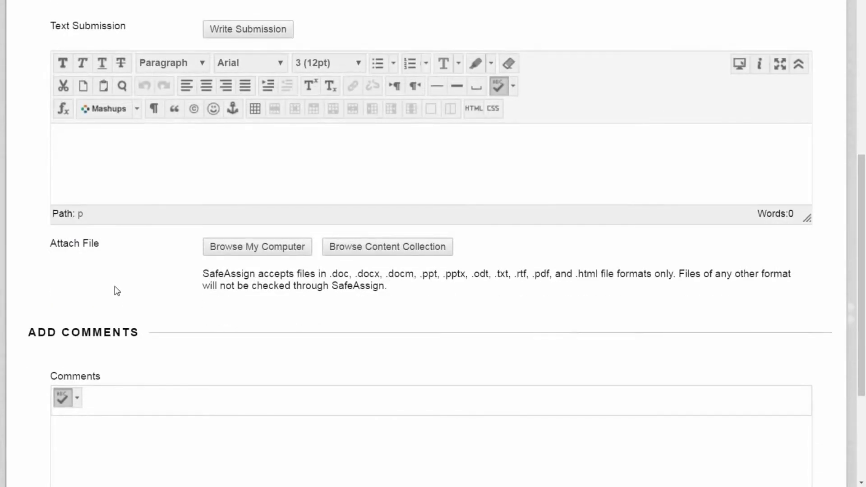
Attach the '2016-07-10 How to set up Blackboard Drive' .docx from the computer
click(252, 249)
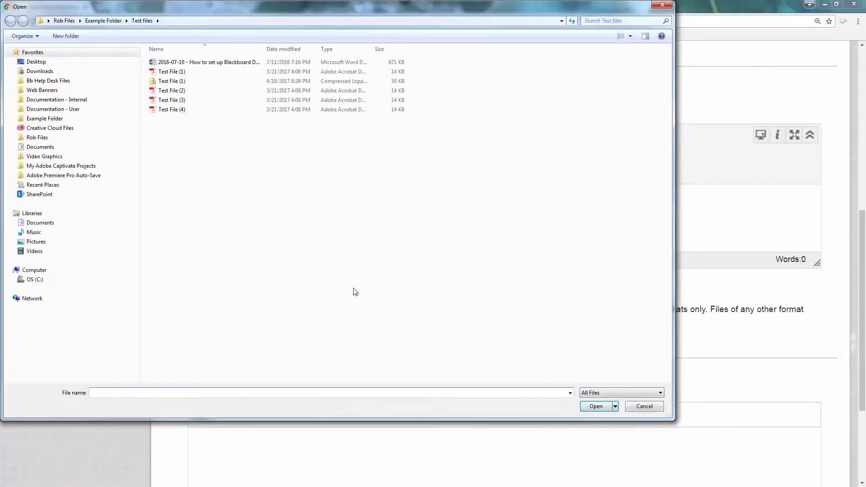
click(192, 62)
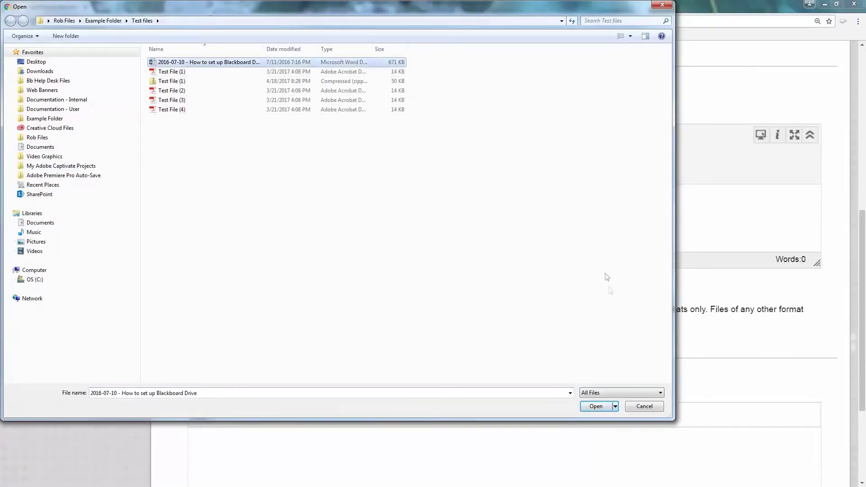
click(598, 409)
click(595, 407)
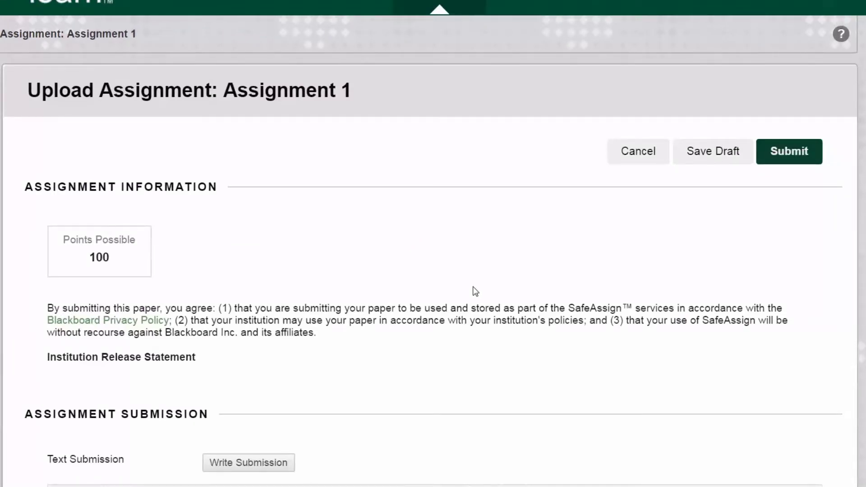
Submit Assignment 1 and view the attempt's in-progress SafeAssign status
click(788, 153)
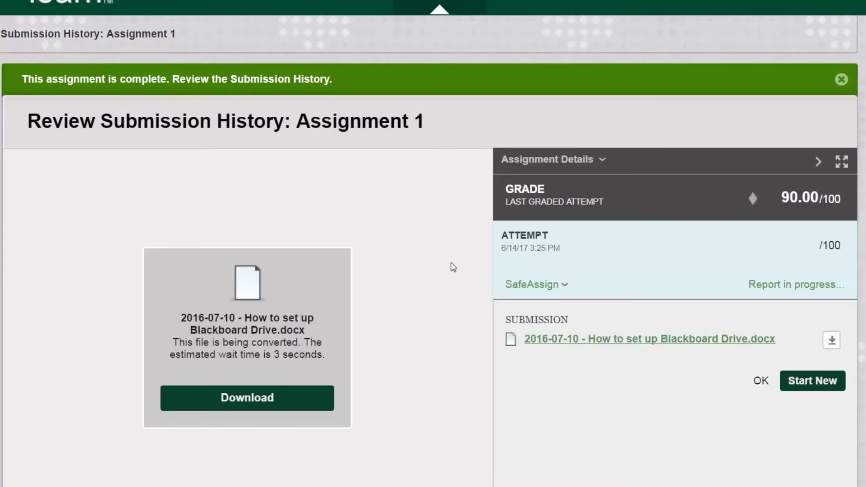
scroll(462, 257, down, 2)
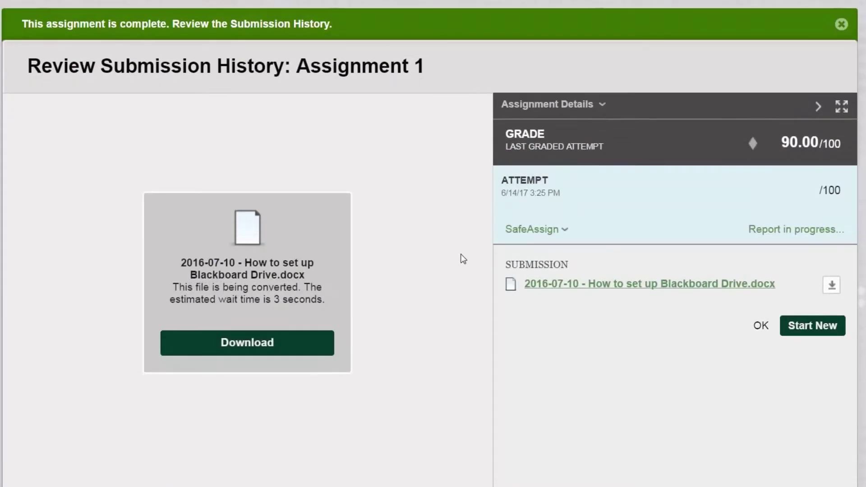
scroll(463, 258, down, 2)
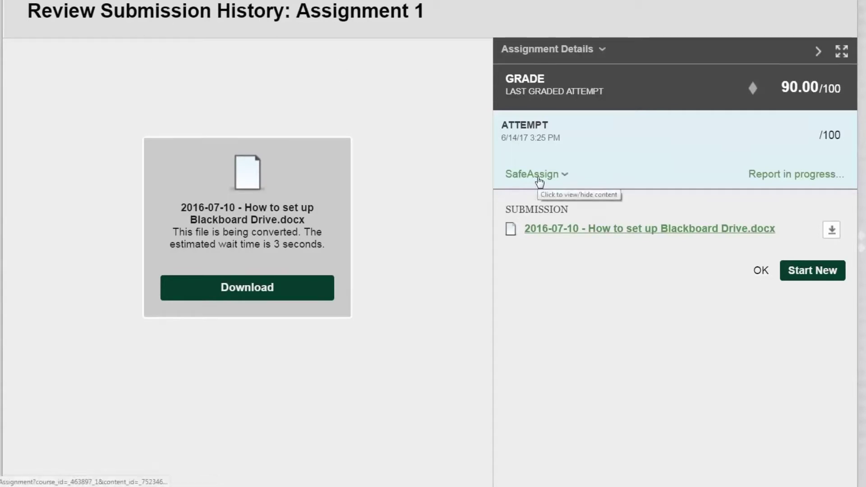
click(535, 174)
click(540, 284)
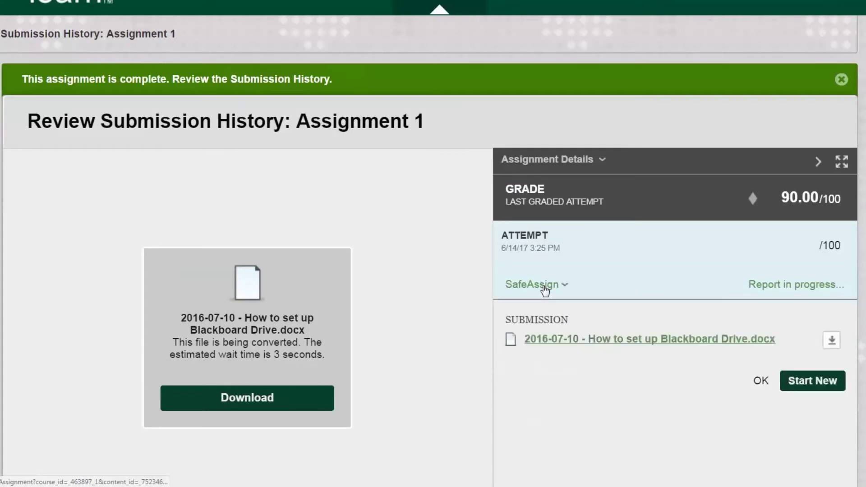
scroll(606, 292, down, 1)
scroll(606, 263, down, 2)
scroll(606, 264, down, 2)
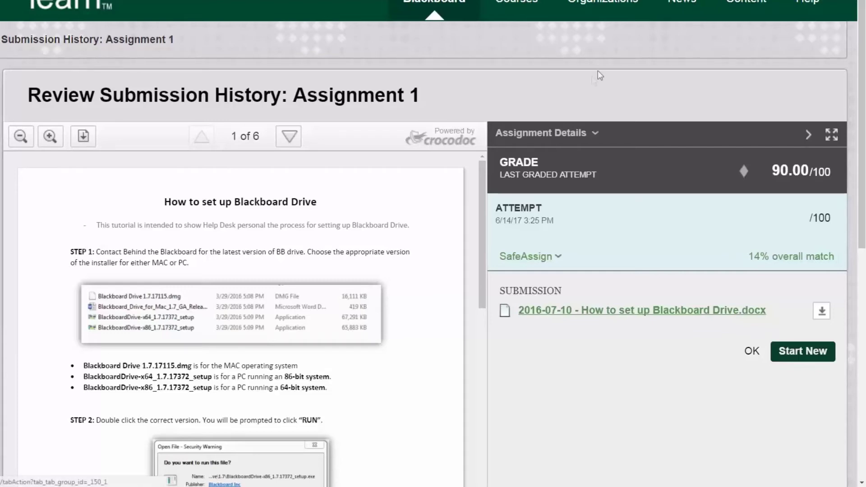
scroll(624, 72, down, 2)
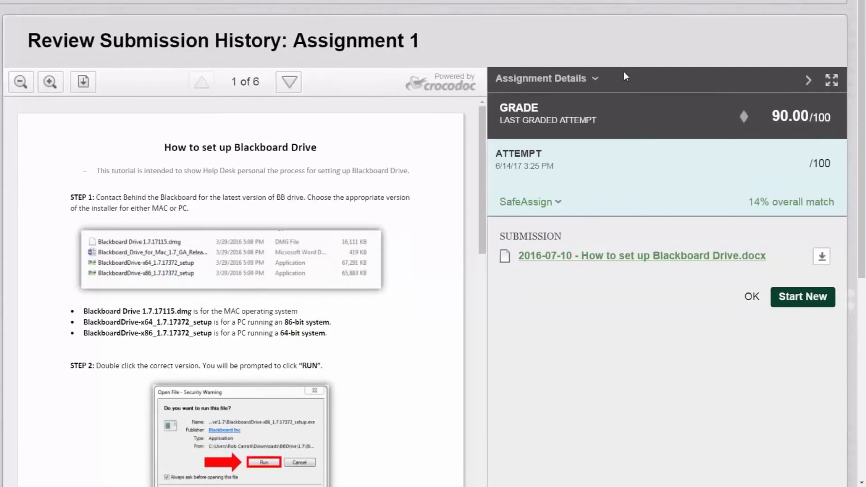
scroll(625, 72, down, 2)
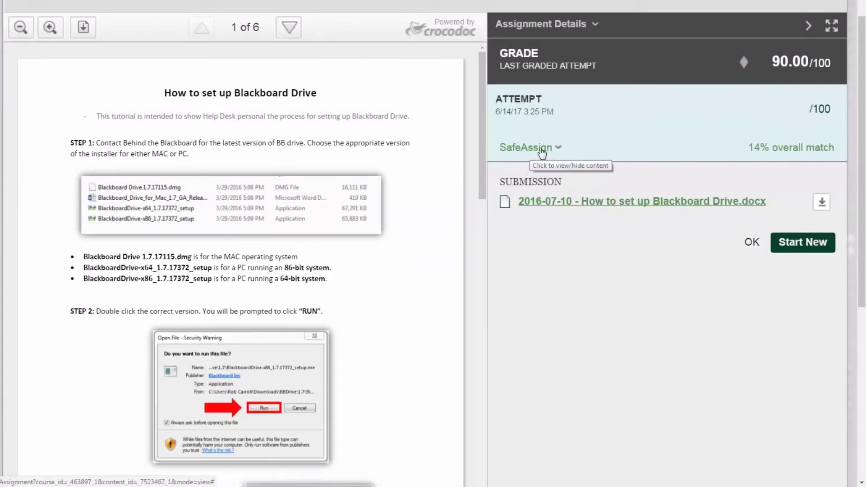
Expand the SafeAssign dropdown to reveal the 14% match and View Originality Report
click(542, 152)
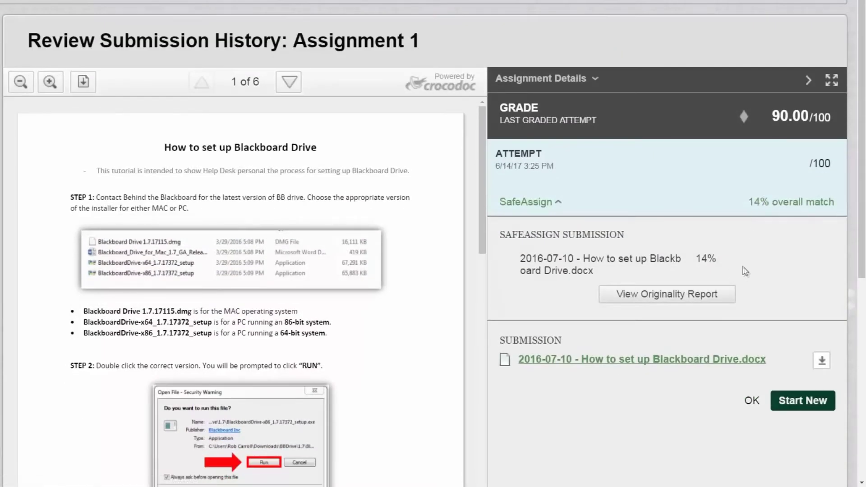
scroll(752, 267, down, 1)
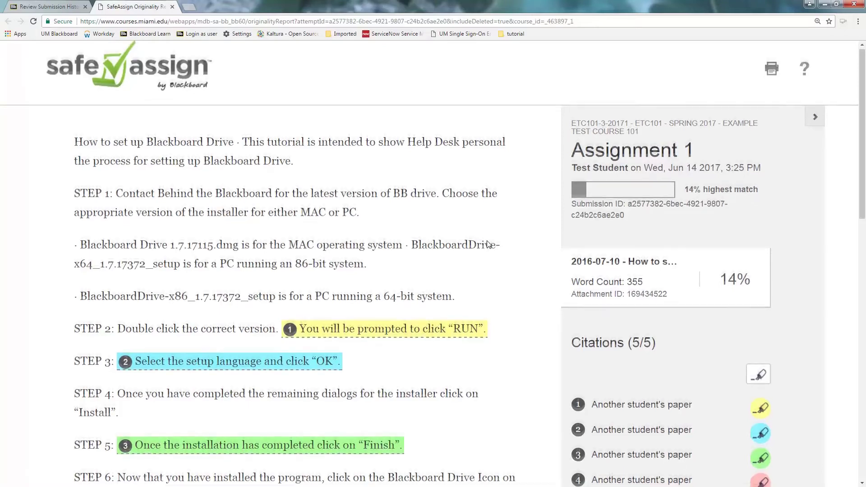
scroll(486, 242, down, 1)
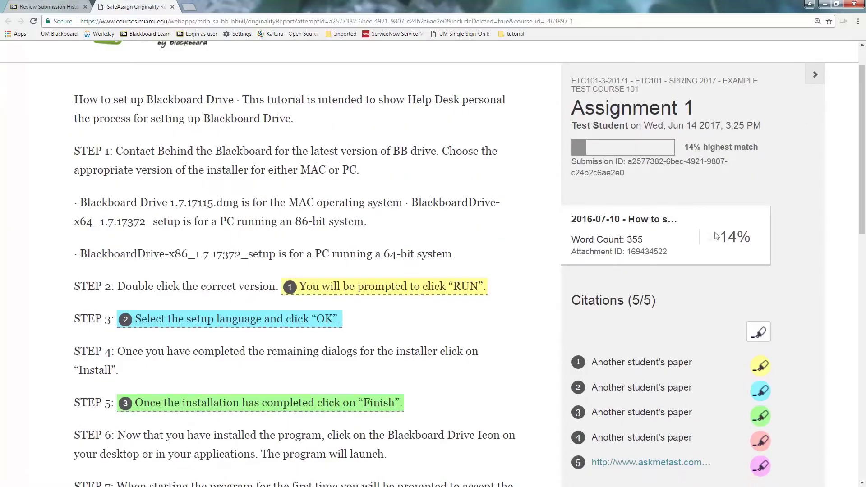
scroll(799, 240, down, 1)
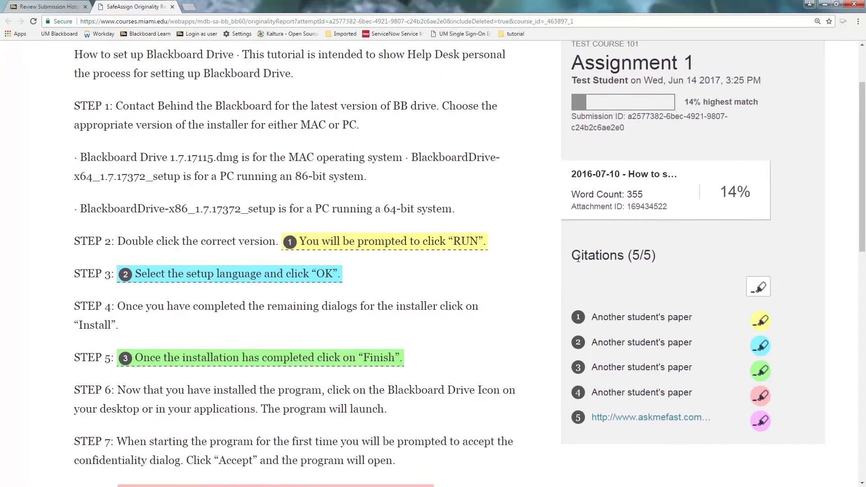
drag(574, 255, 666, 254)
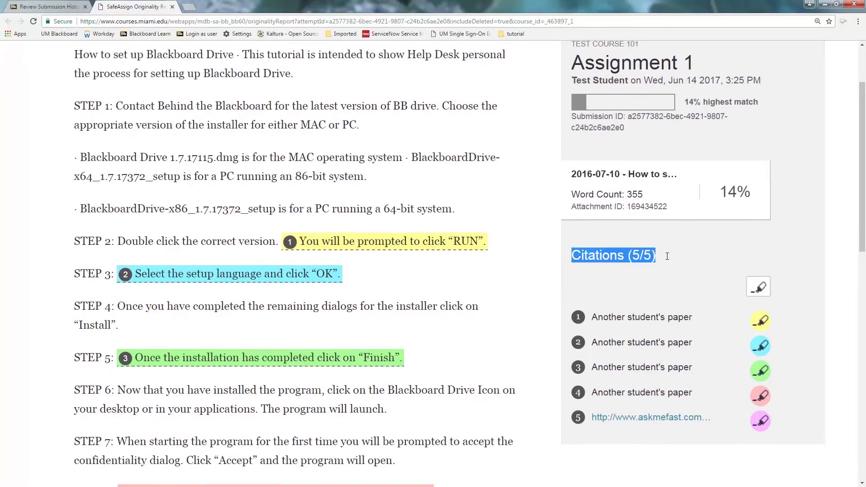
click(698, 255)
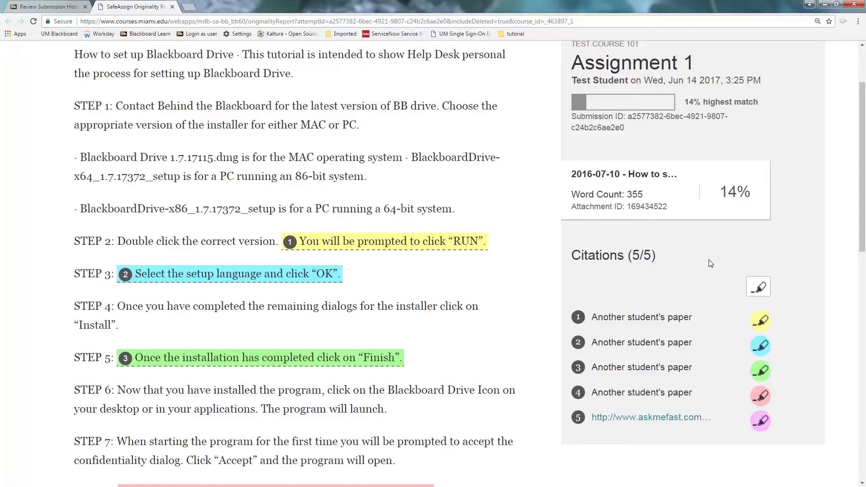
drag(861, 223, 858, 271)
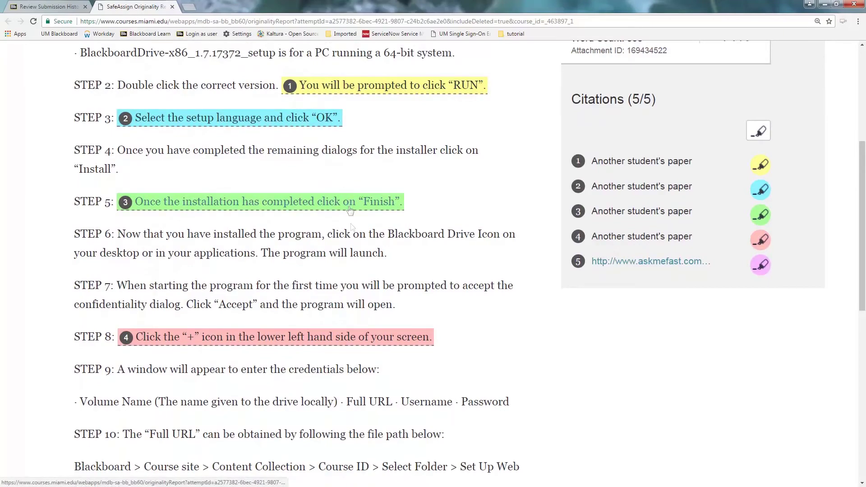
scroll(821, 280, down, 2)
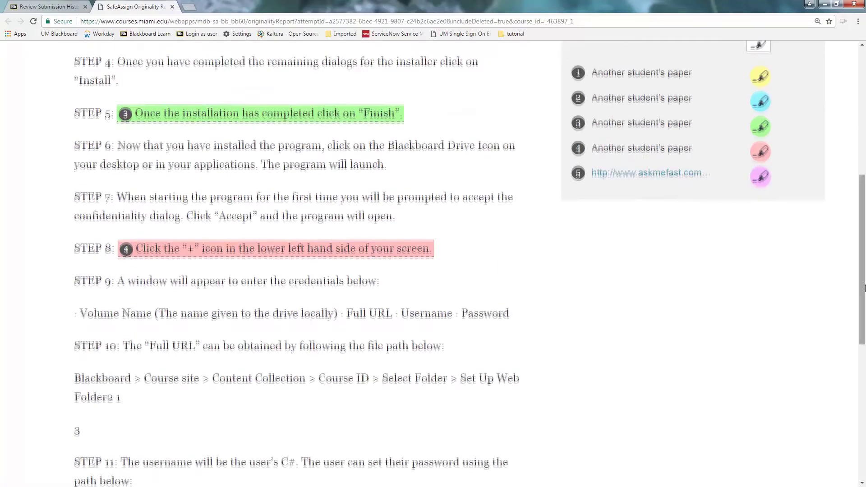
scroll(821, 280, up, 2)
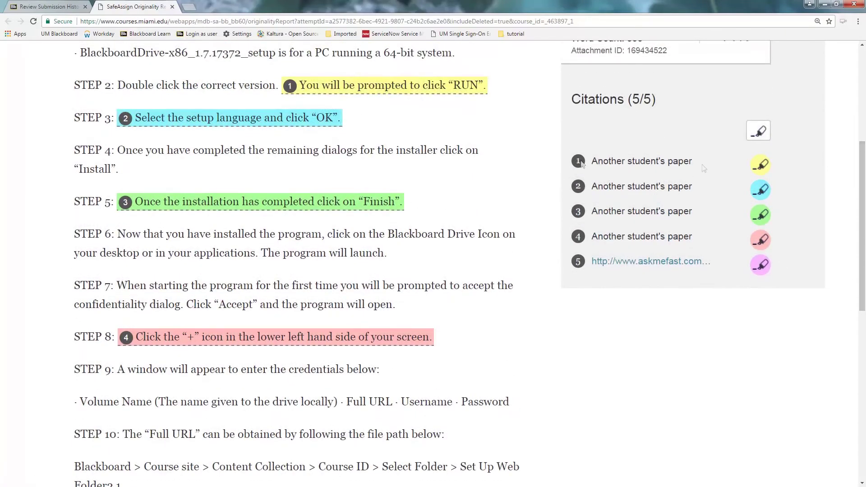
Turn off the matched-text highlighting for the first four citations
click(761, 165)
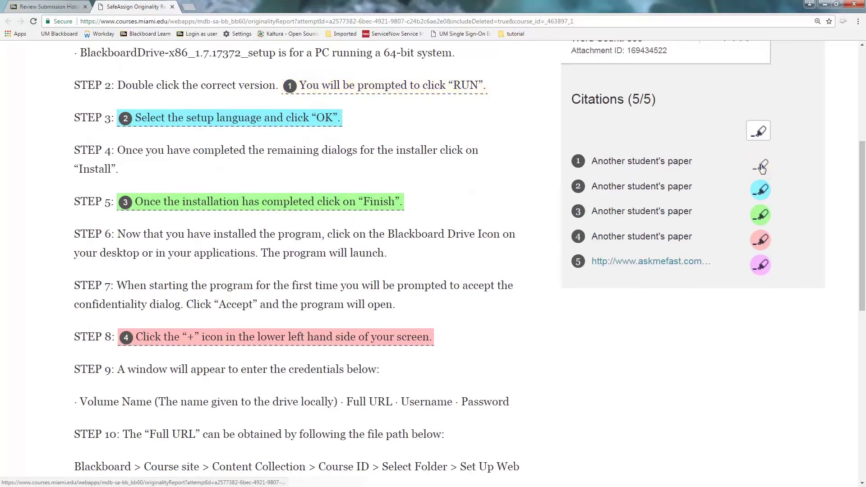
click(762, 167)
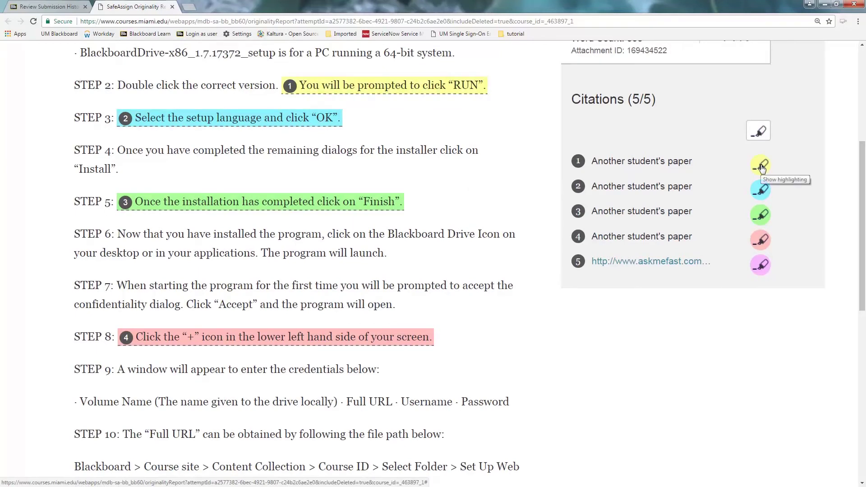
click(762, 167)
click(760, 190)
click(761, 215)
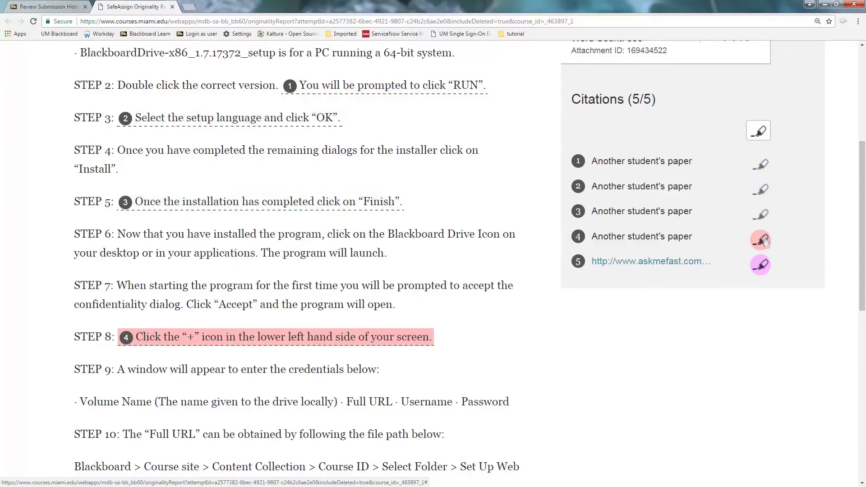
click(762, 240)
Restore the four citations' highlighting and return to the Review Submission History tab
click(761, 240)
click(761, 215)
click(760, 190)
click(761, 164)
scroll(716, 224, up, 2)
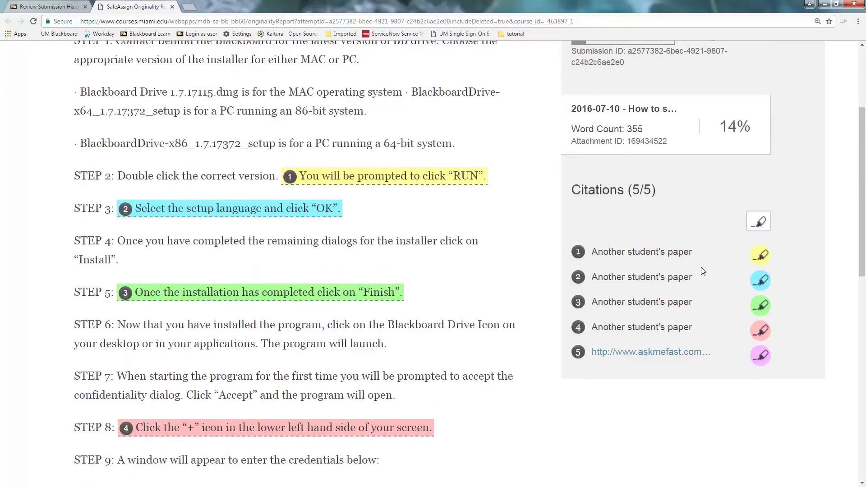
scroll(683, 243, up, 4)
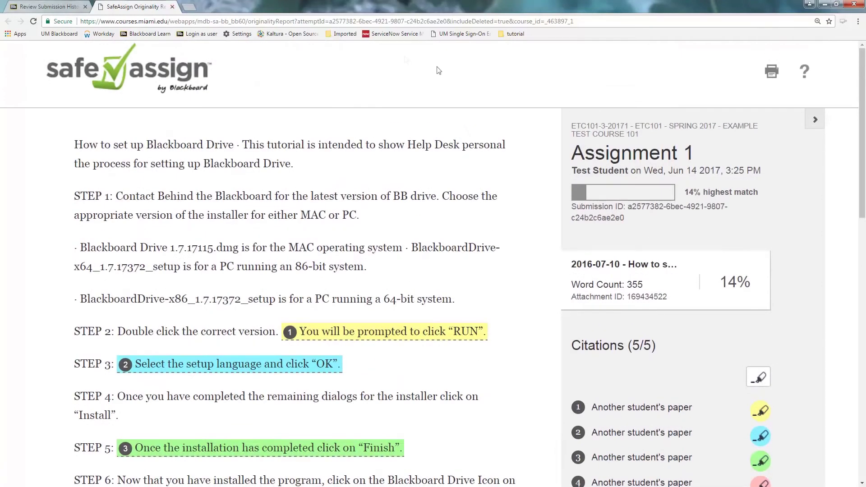
click(65, 6)
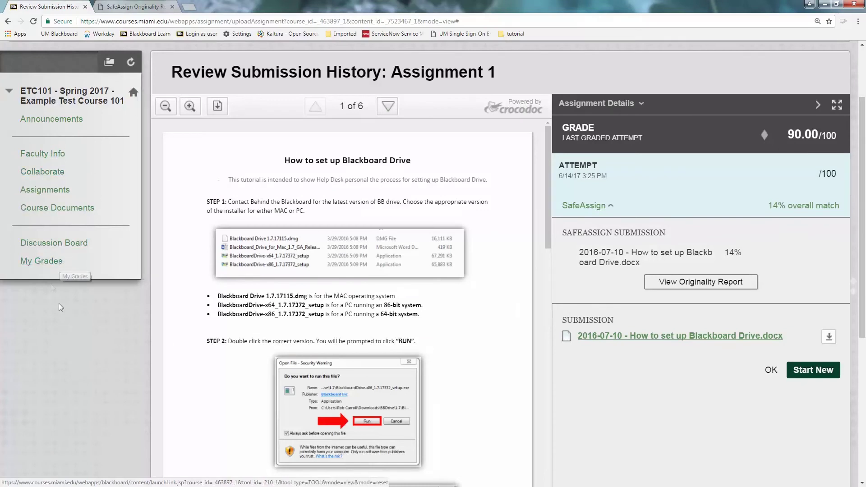
Reopen Assignment 1 from My Grades and expand its SafeAssign details showing the 14% match
click(47, 262)
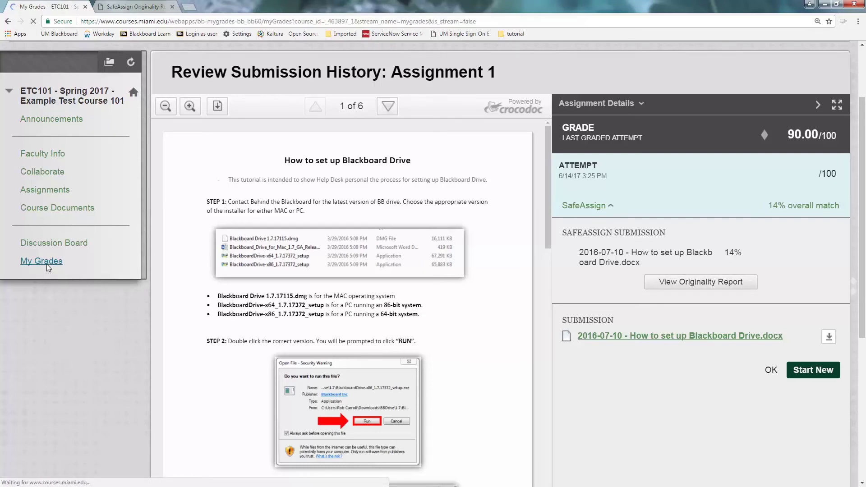
scroll(516, 195, down, 1)
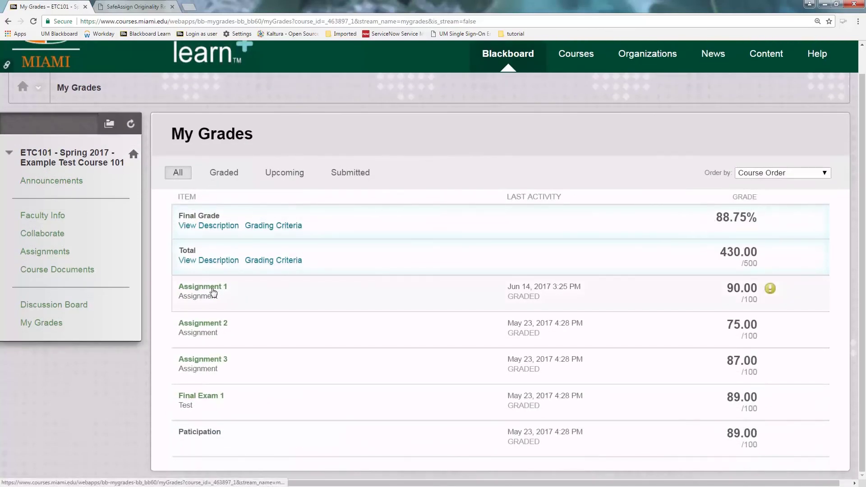
click(204, 287)
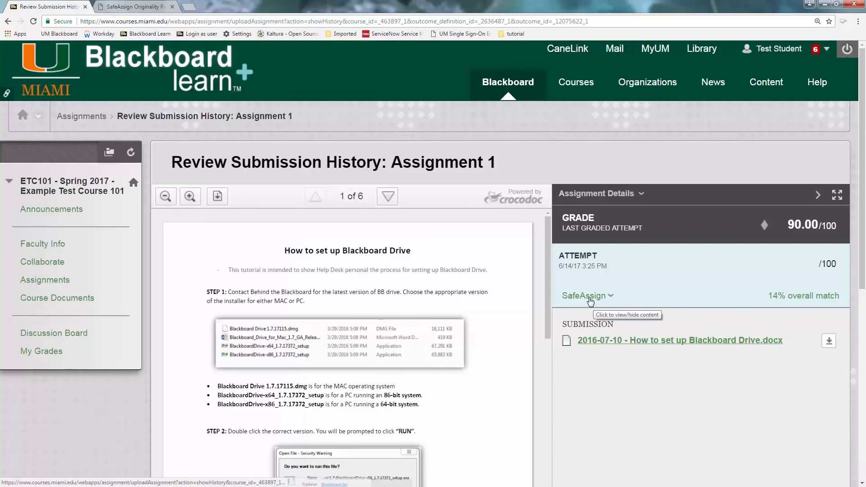
click(591, 301)
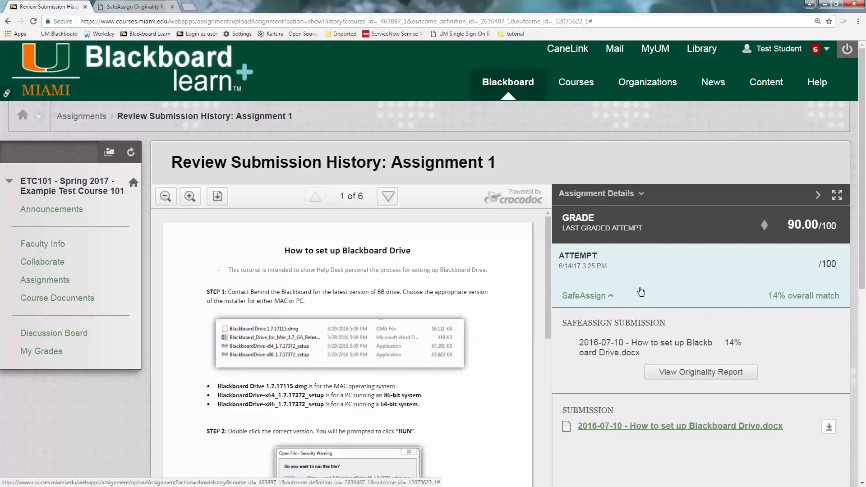
scroll(642, 293, down, 1)
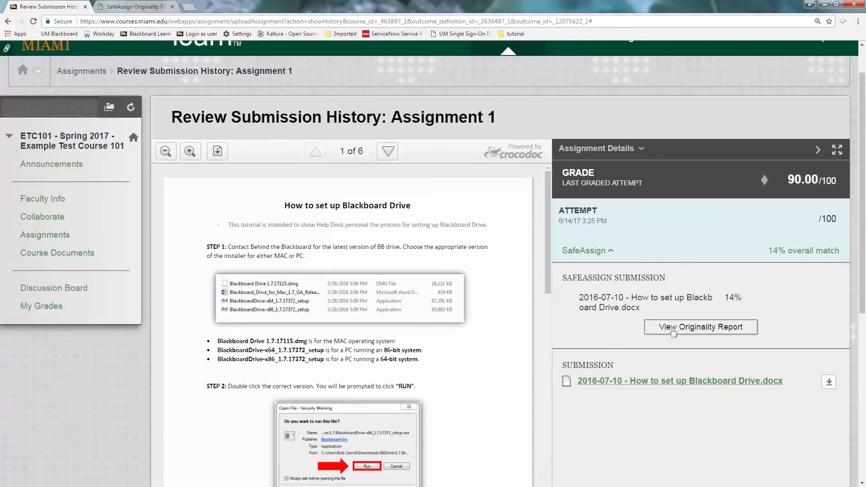